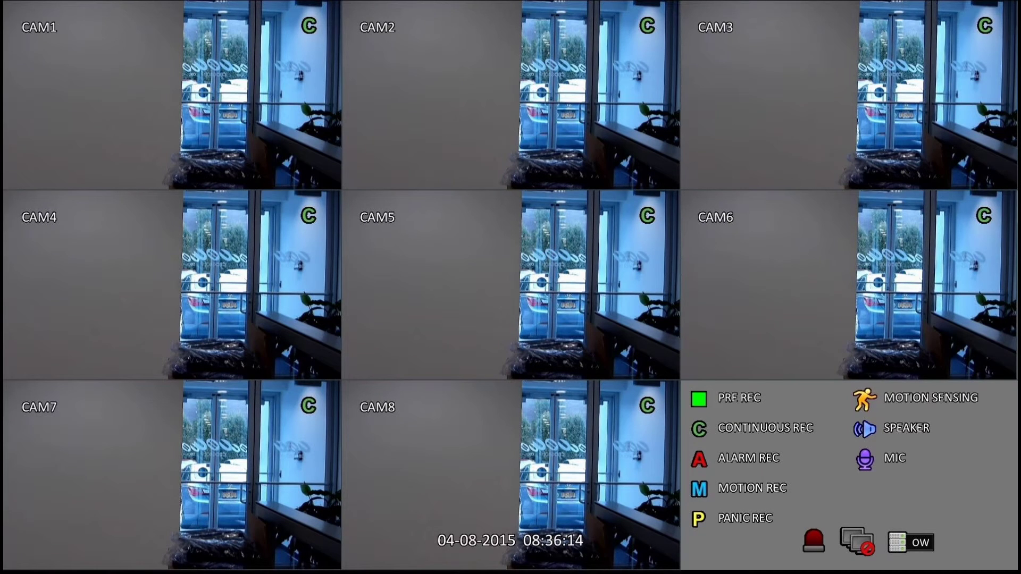
Choose Archiving from the DVR main menu to bring up the admin password check
click(31, 541)
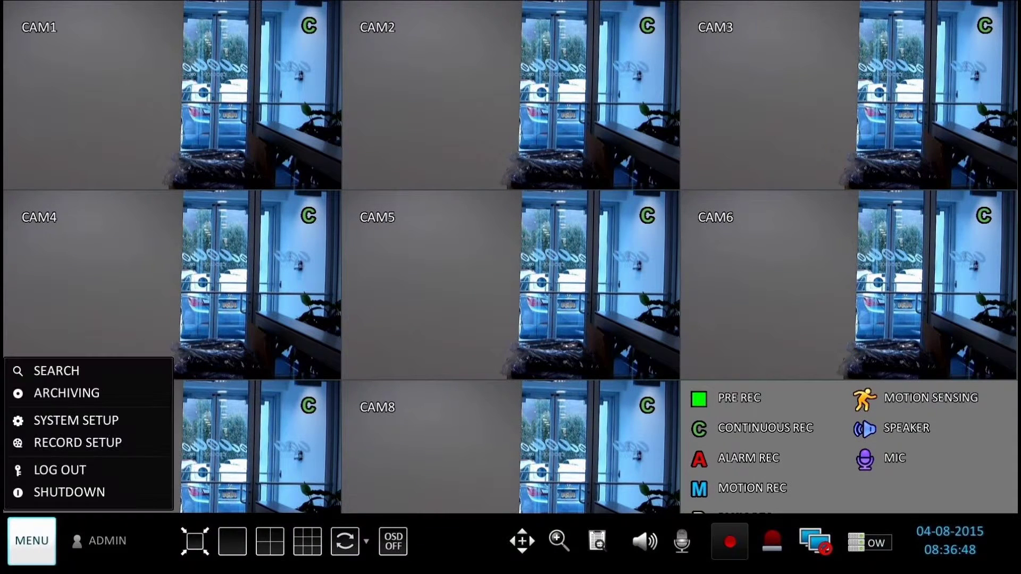
key(Up)
key(Up)
key(Return)
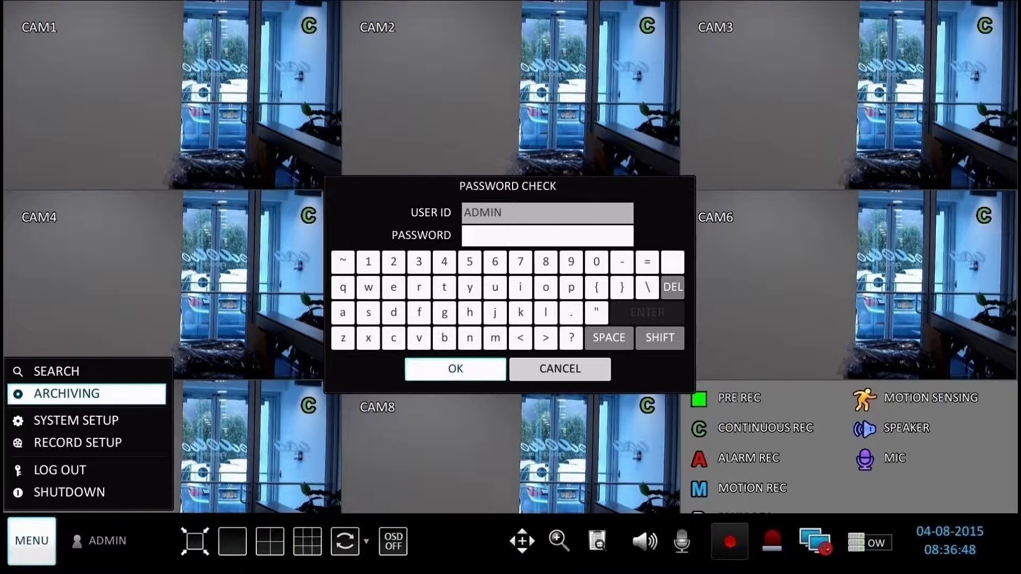
Enter the four-digit admin password on the keypad and confirm it
click(368, 262)
click(393, 262)
click(419, 261)
click(444, 261)
click(456, 369)
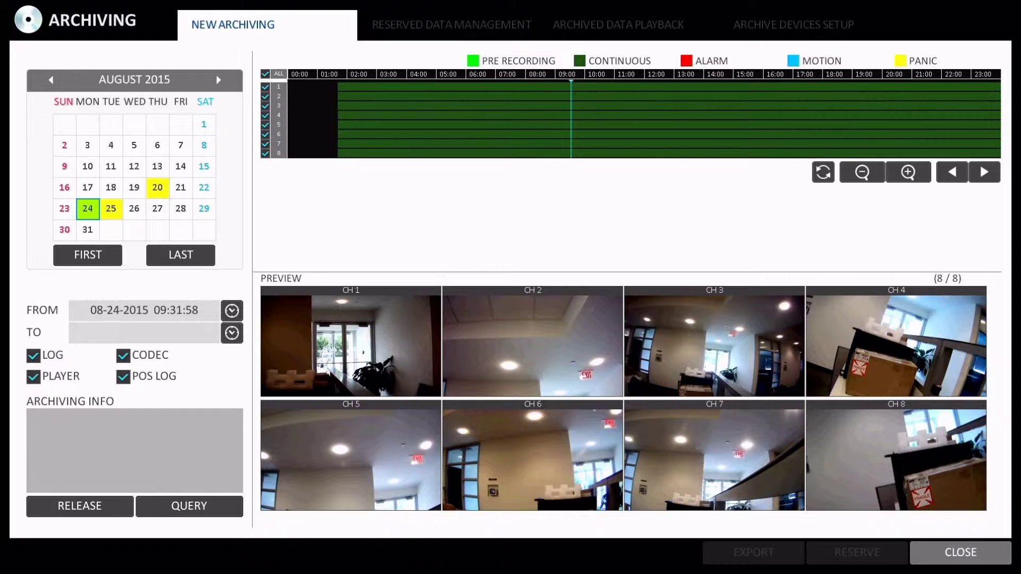
Go past the Reserved Data Management and Archived Data Playback tabs to Archive Devices Setup
click(451, 24)
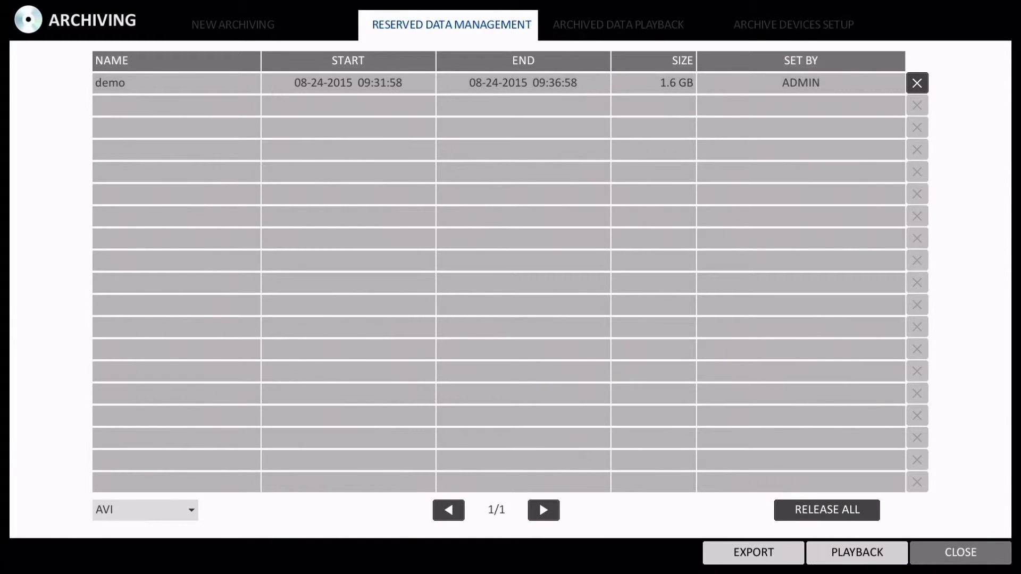
click(618, 25)
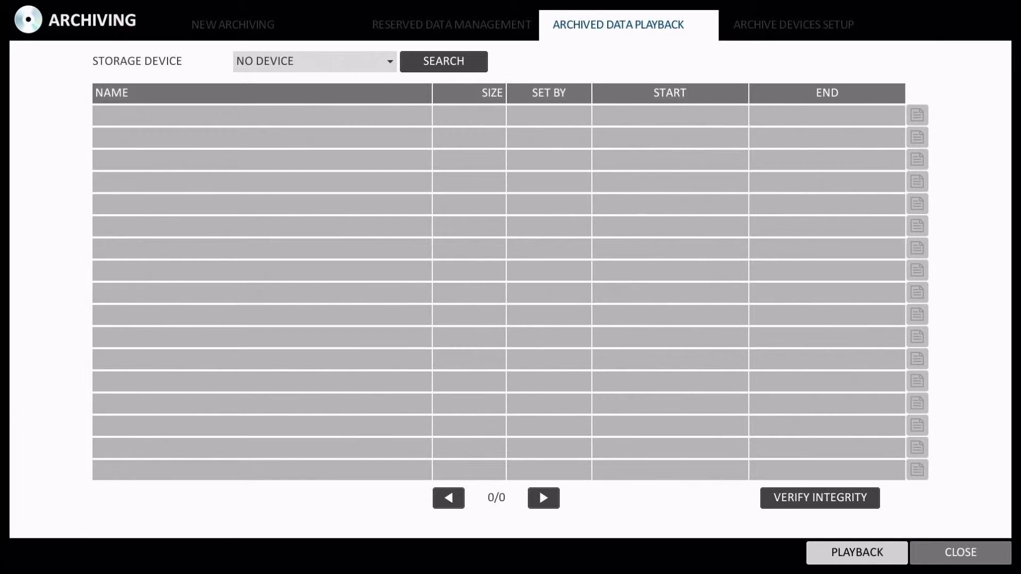
click(794, 24)
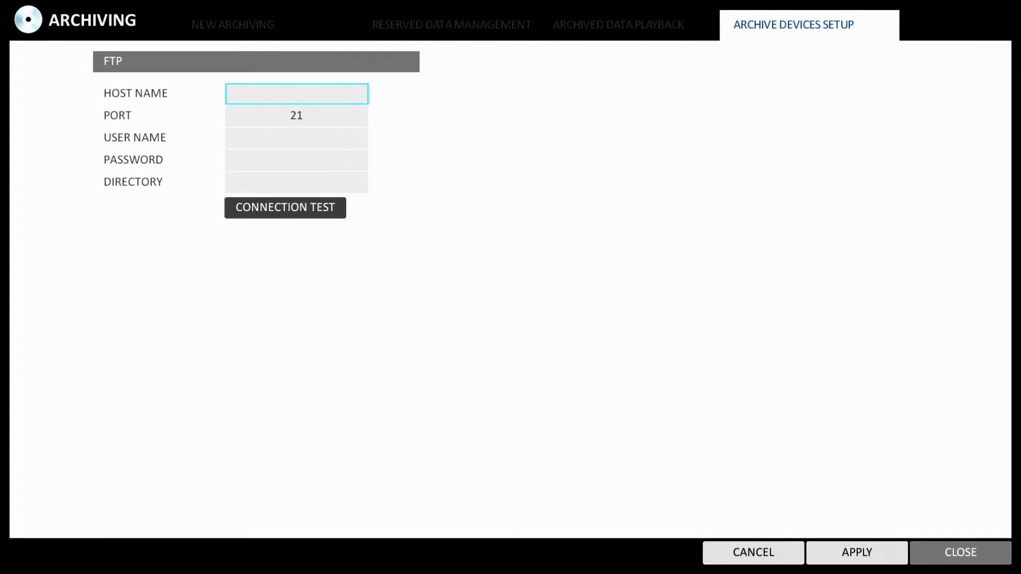
Set the FTP host name to 192.168.0.117 and keep the port at 21
key(Return)
text(1)
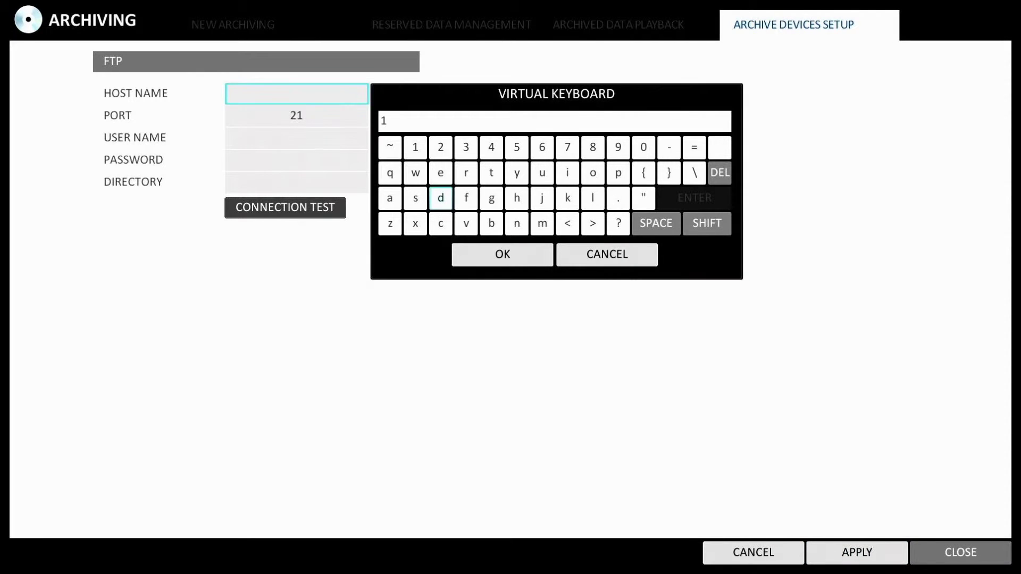
text(92.168.0.117)
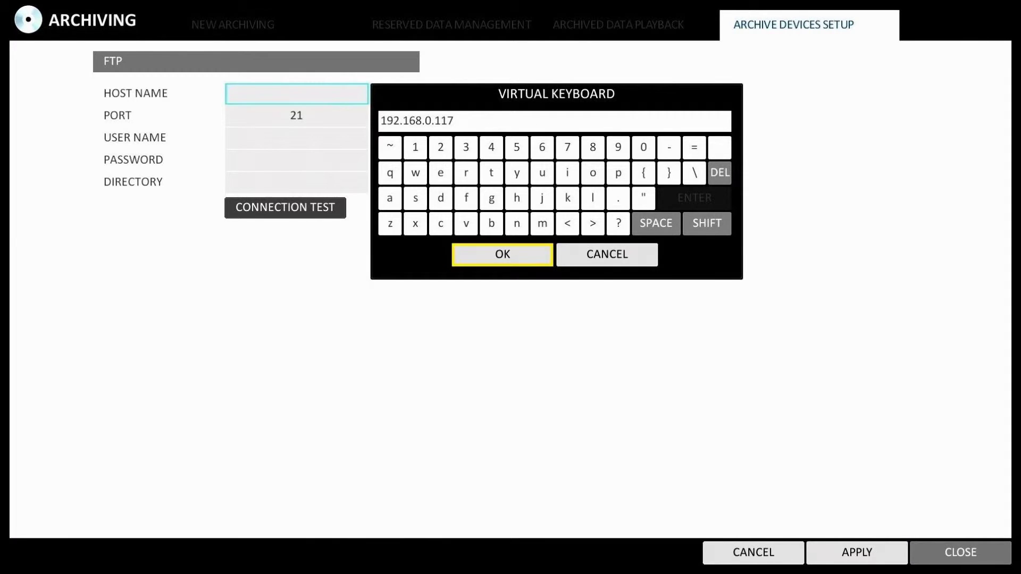
click(502, 255)
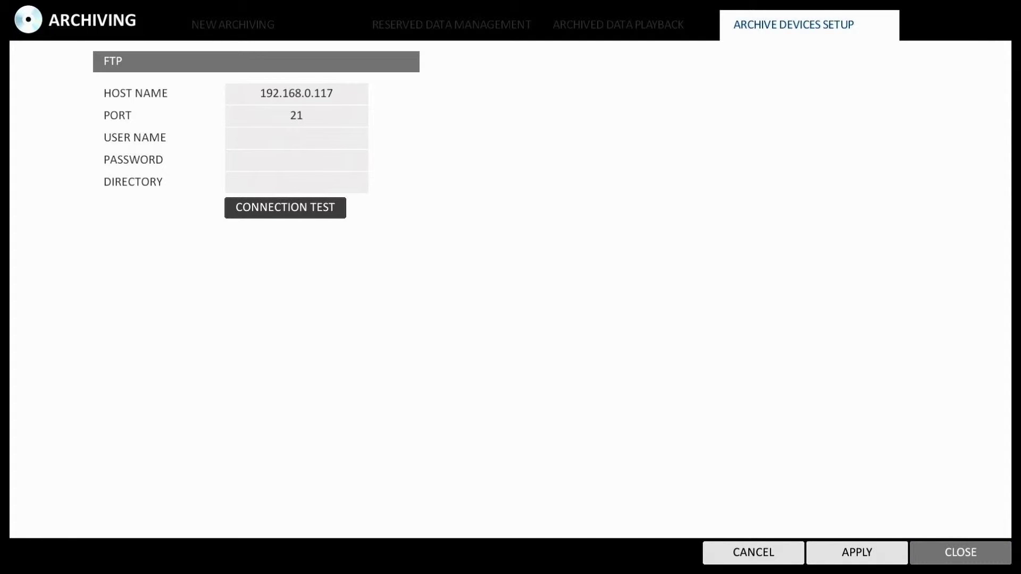
key(Return)
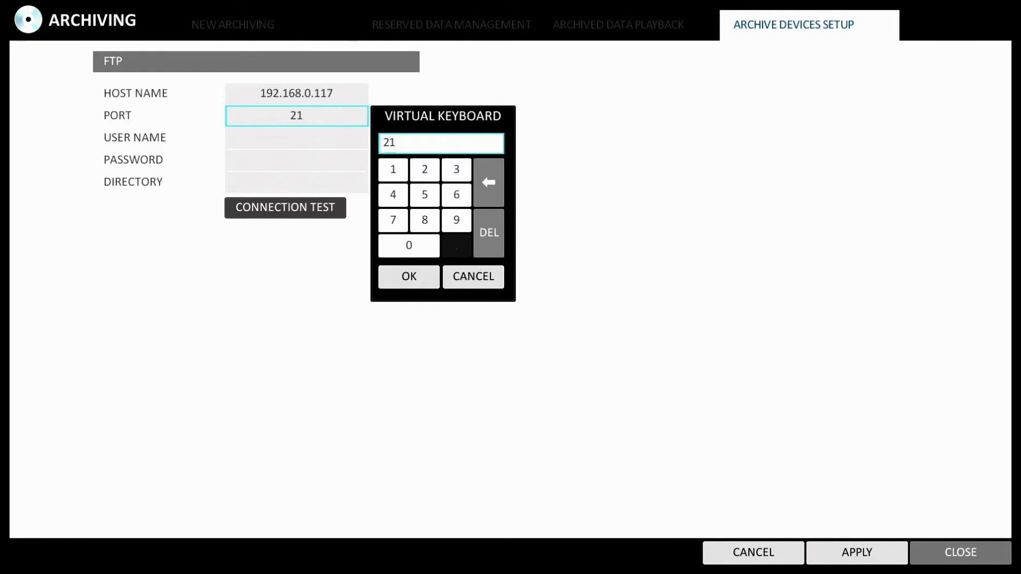
key(Return)
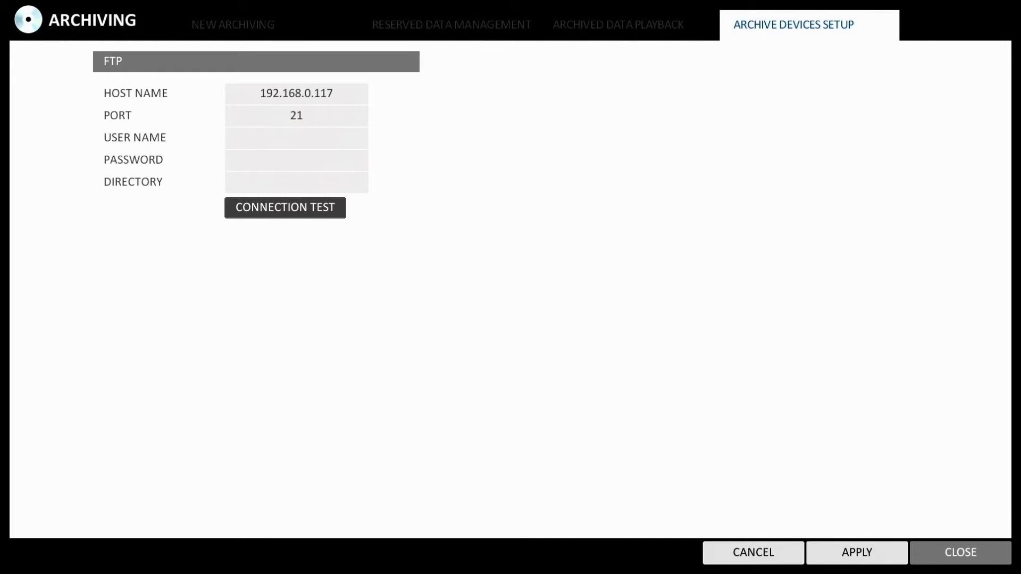
key(Down)
key(Down)
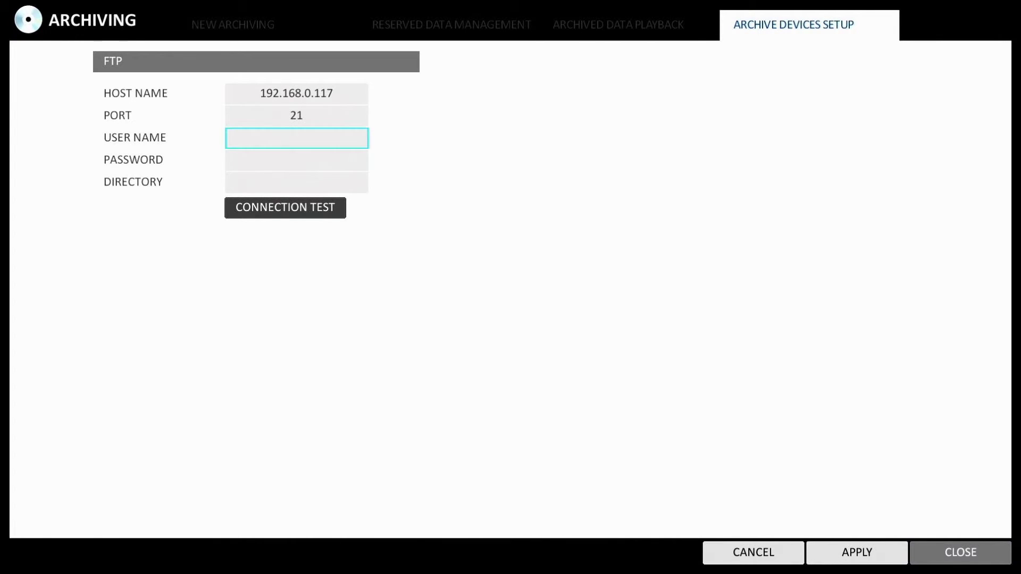
Enter the FTP user name, starting with a capital letter, on the virtual keyboard
click(296, 139)
click(707, 268)
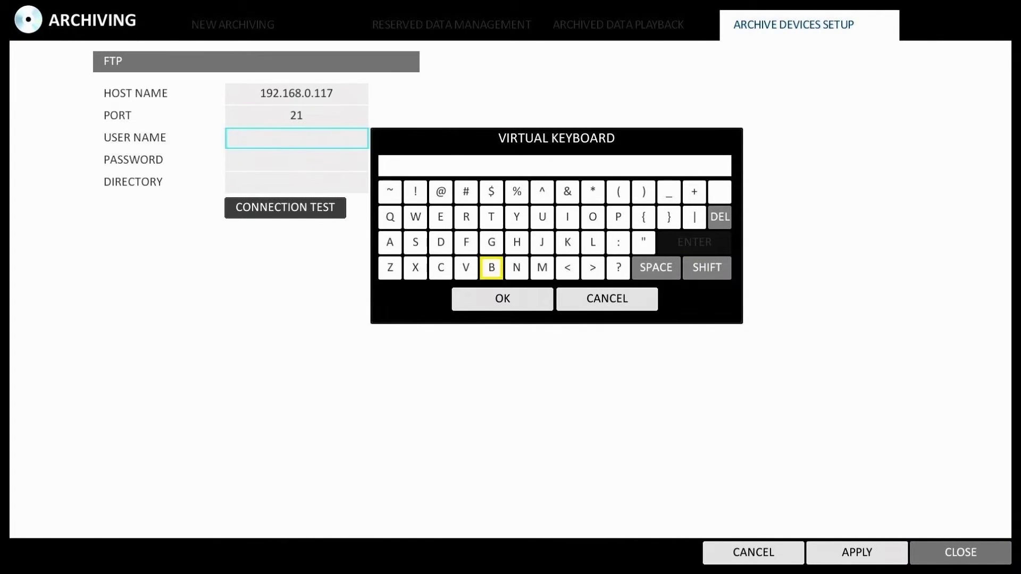
click(492, 267)
click(466, 217)
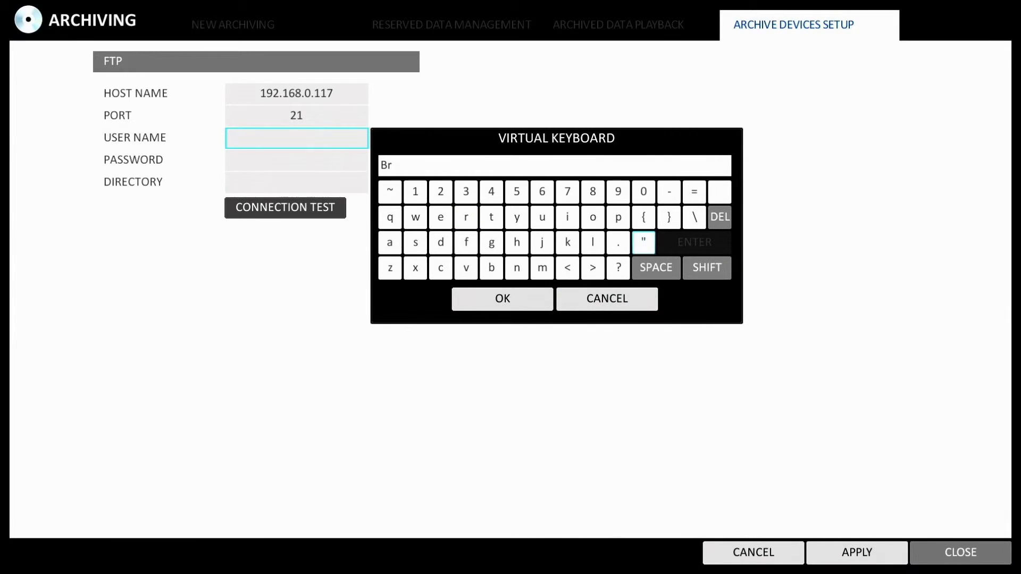
click(567, 217)
click(390, 242)
click(516, 268)
click(503, 299)
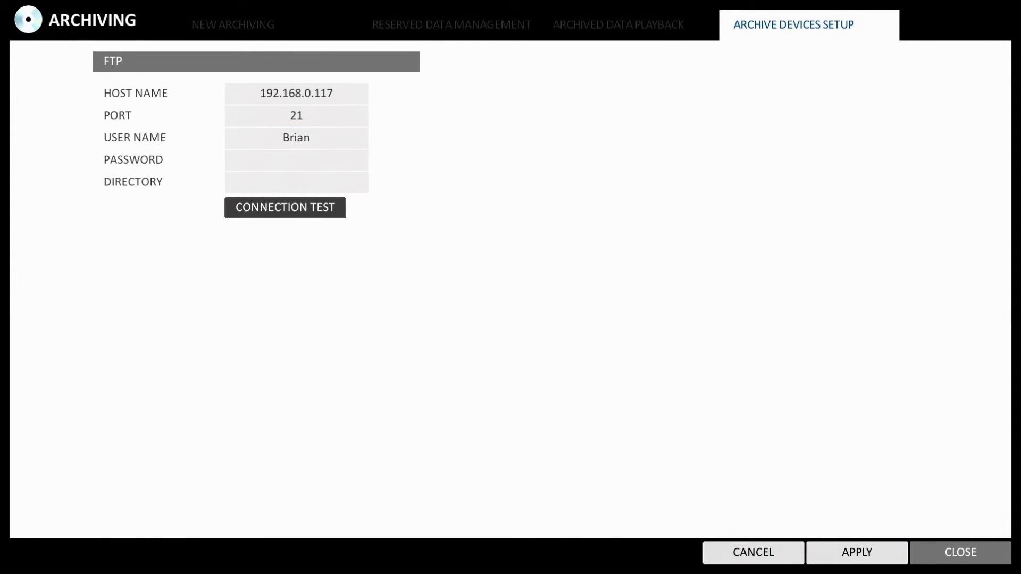
Enter the four-character FTP password, which appears masked
key(Down)
key(Return)
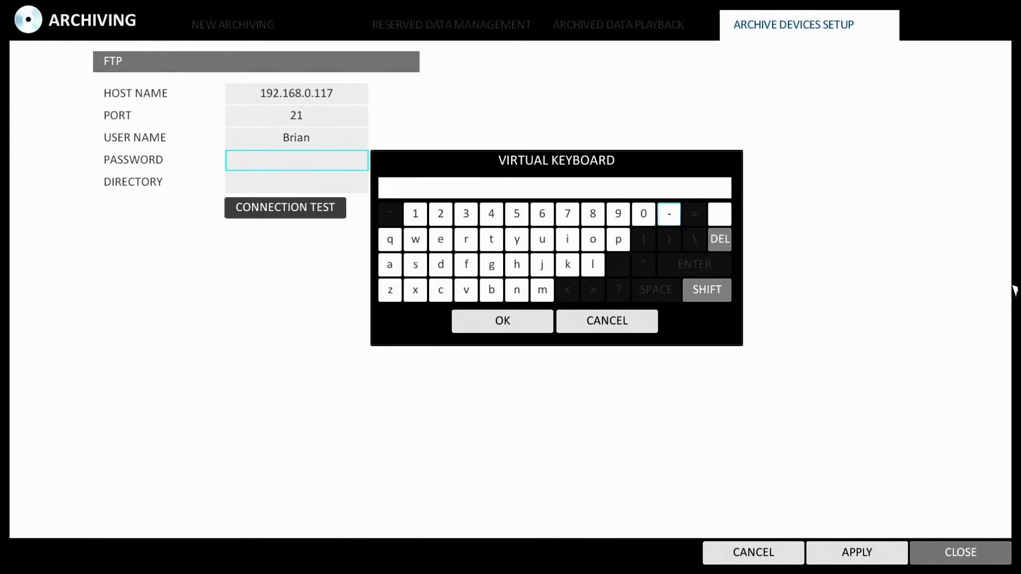
text(1234)
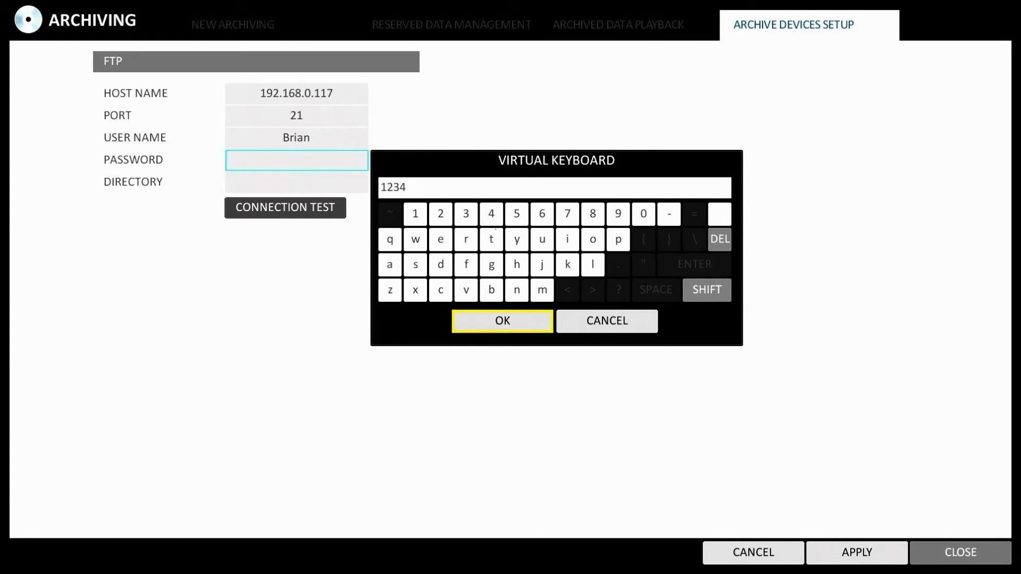
click(503, 321)
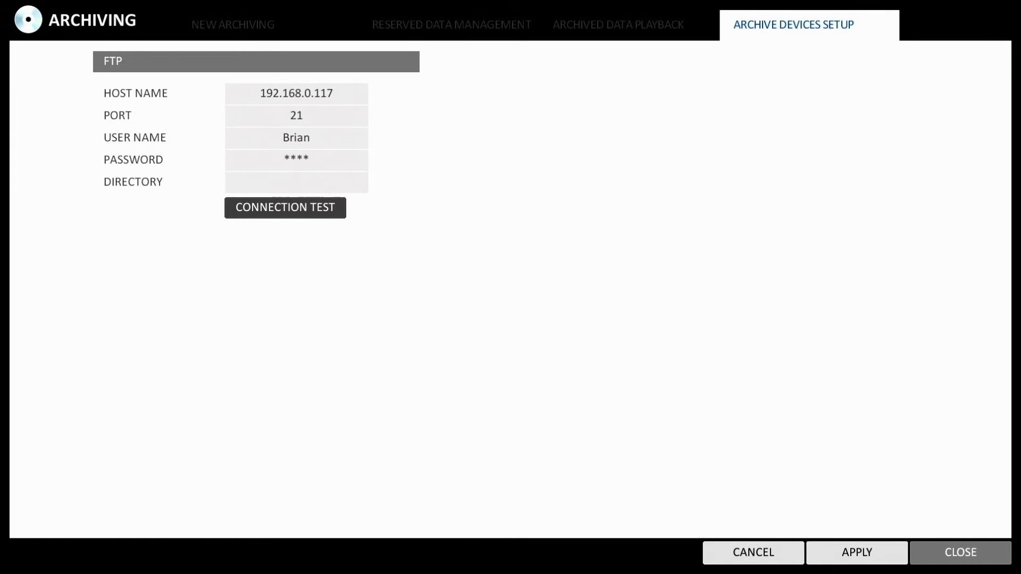
key(Return)
Set the FTP directory to SaveFolder and run a connection test
click(706, 312)
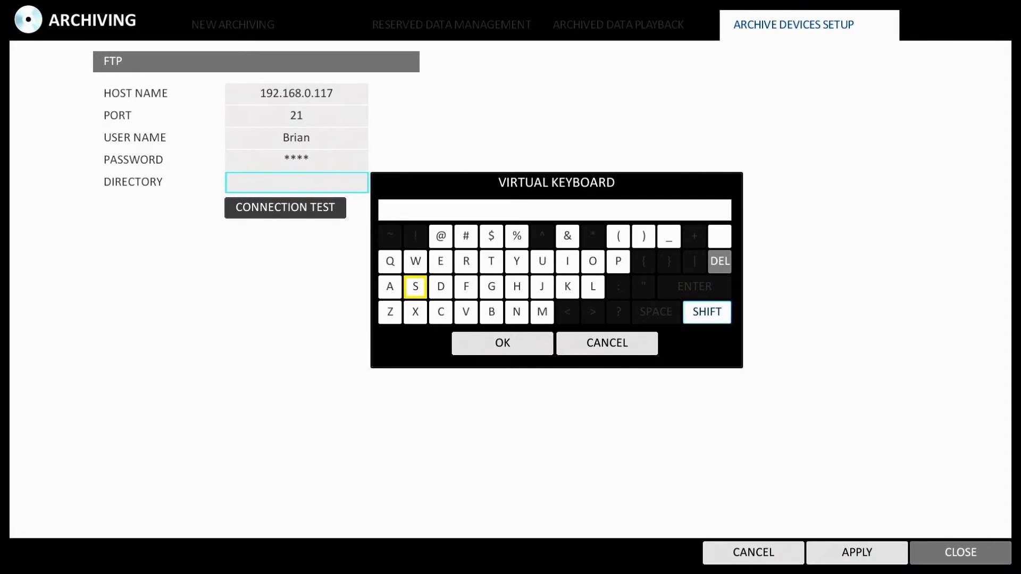
click(416, 286)
click(707, 312)
click(390, 286)
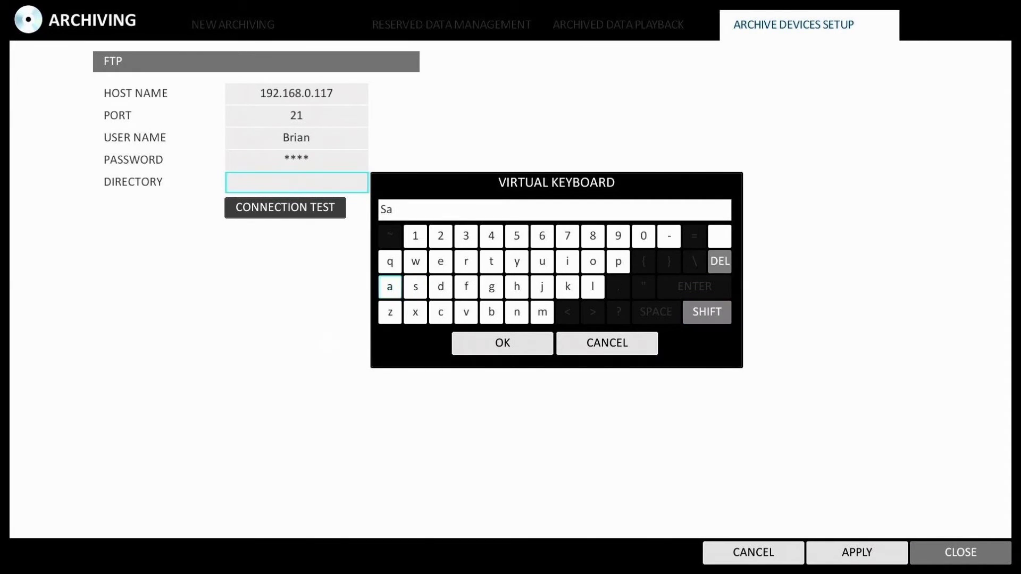
click(466, 312)
click(441, 261)
click(707, 312)
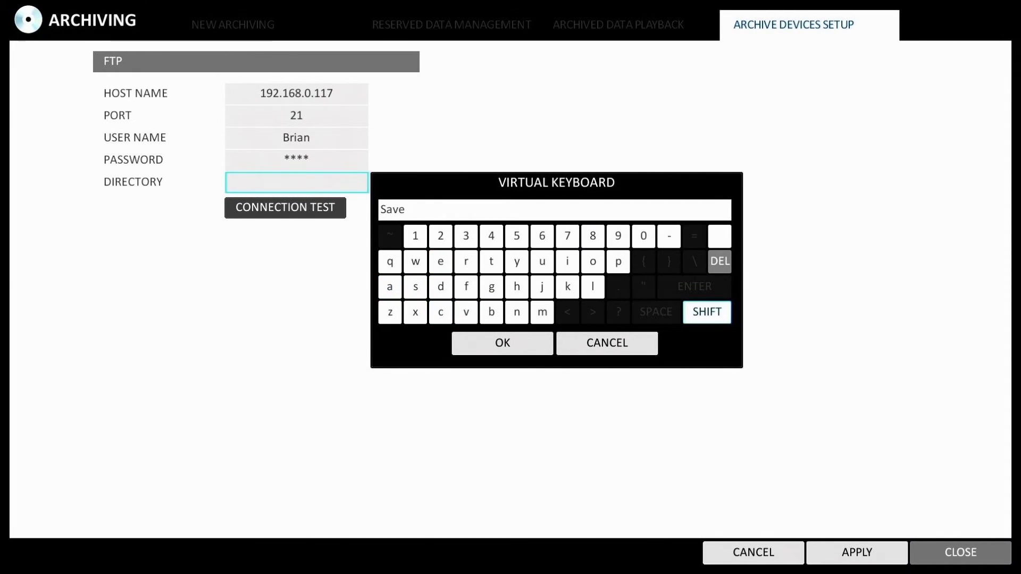
click(466, 286)
click(706, 313)
click(592, 262)
click(593, 287)
click(441, 287)
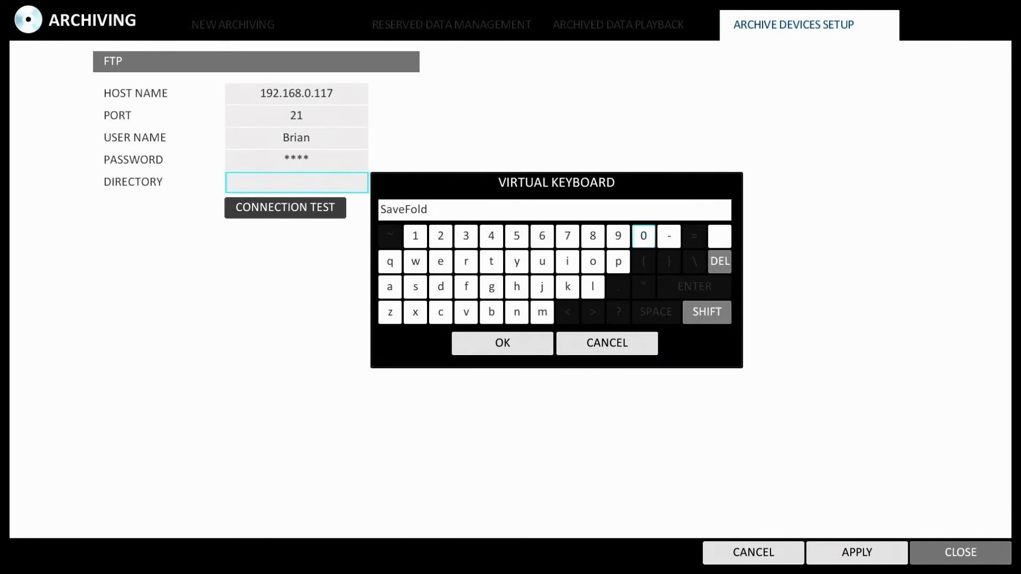
click(440, 261)
click(466, 262)
click(503, 343)
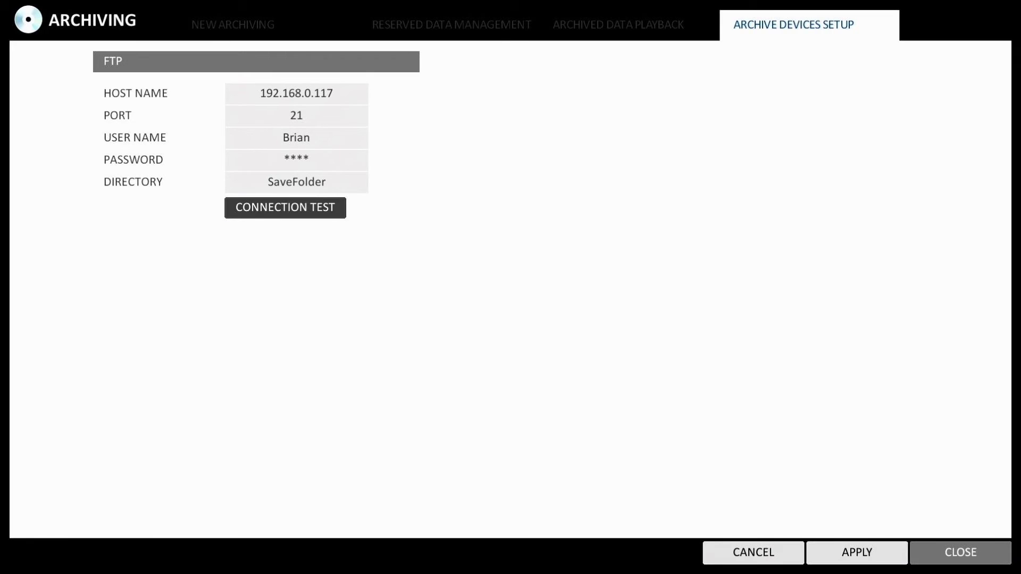
click(285, 208)
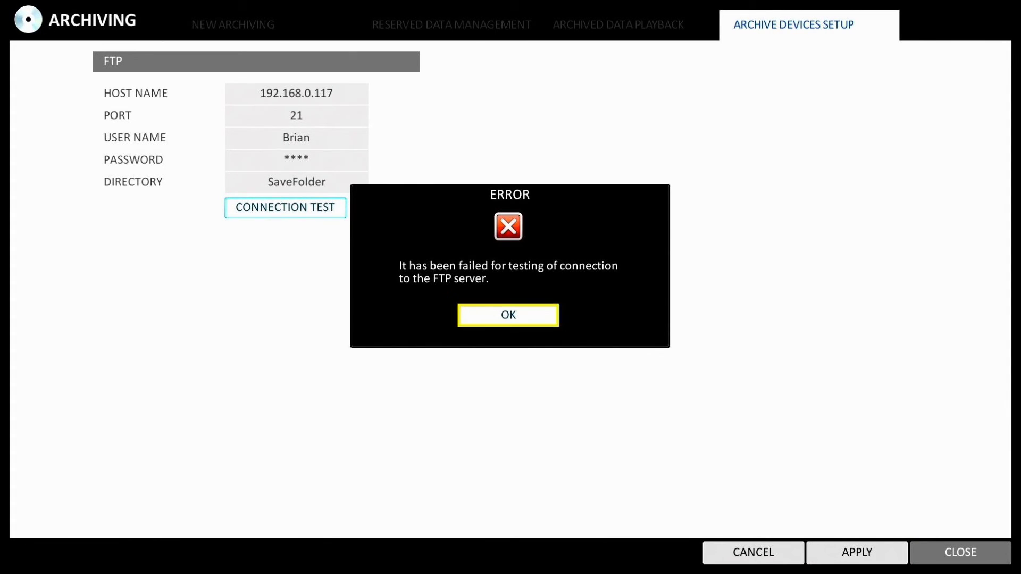
Dismiss the connection error, rerun the FTP connection test, and acknowledge the Success message
key(Return)
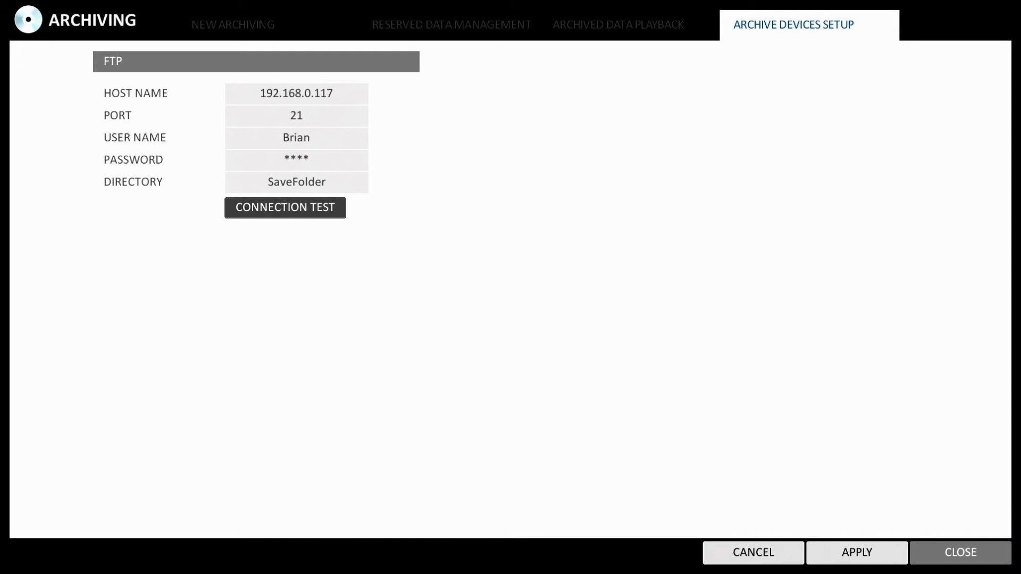
key(Return)
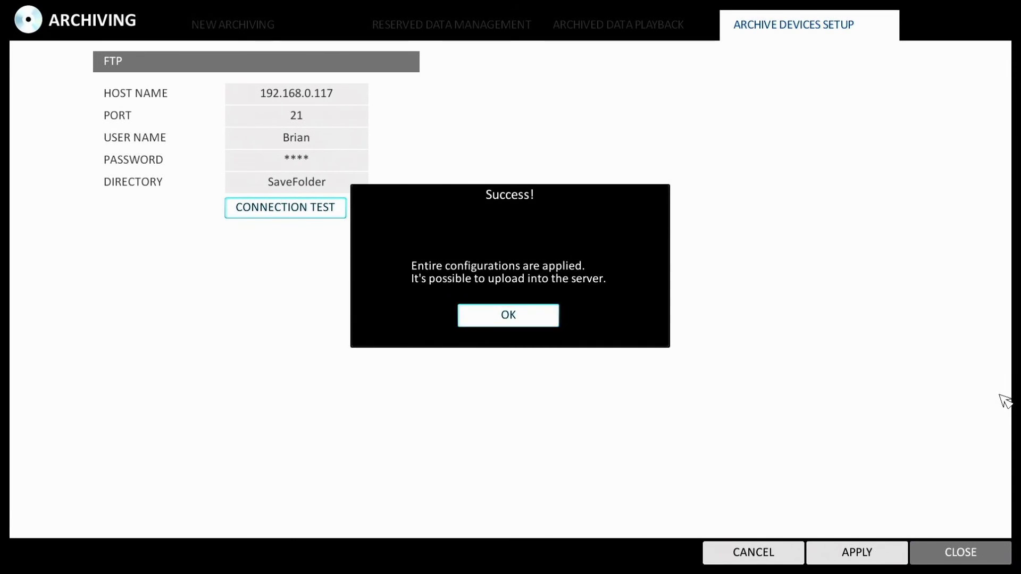
key(Return)
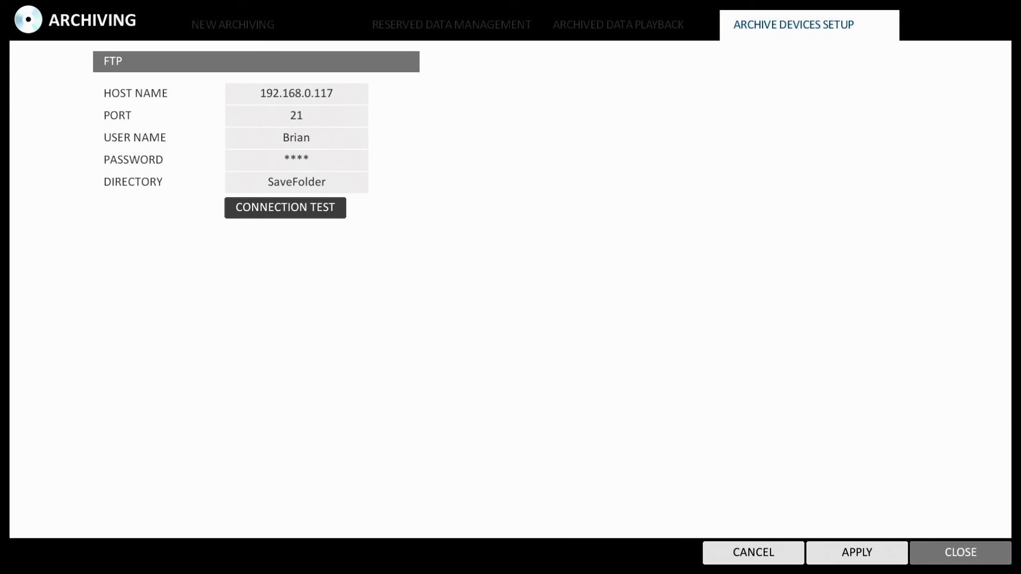
Close the Archiving menu to return to the eight-camera live view
key(Return)
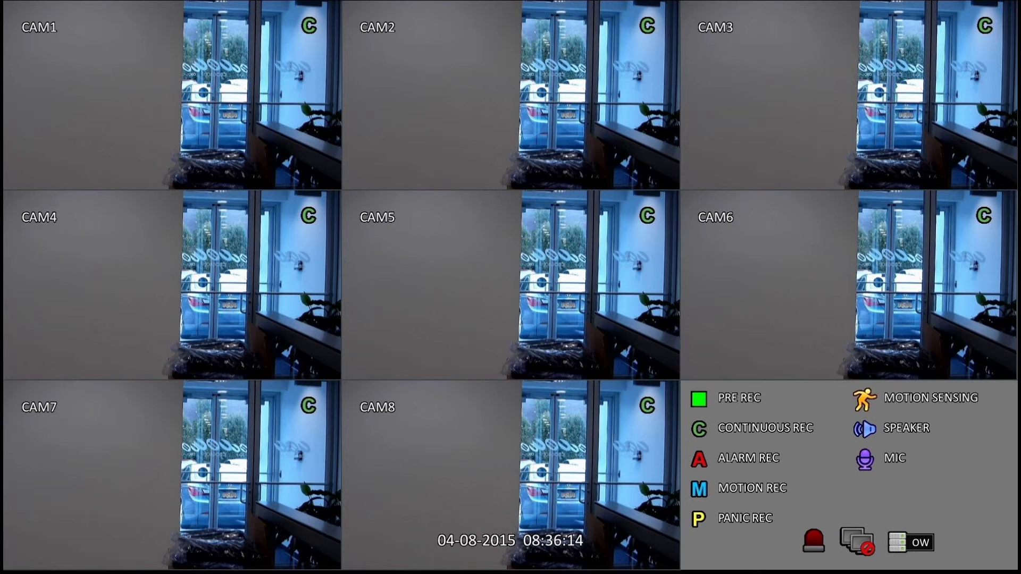